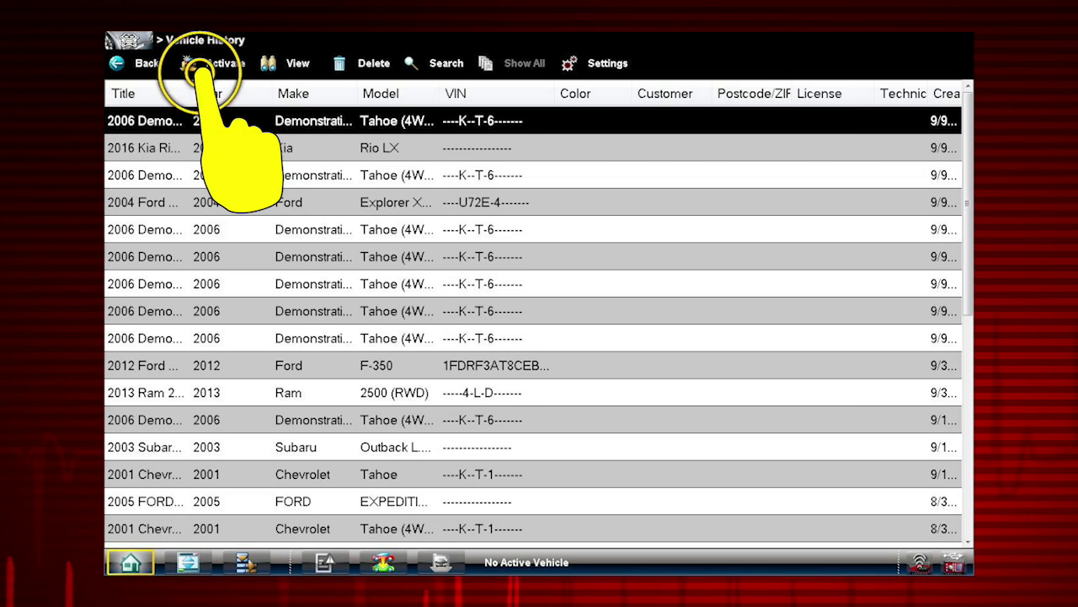
# Step: Activate the saved 2006 Demonstration Tahoe from Vehicle History
pyautogui.click(129, 40)
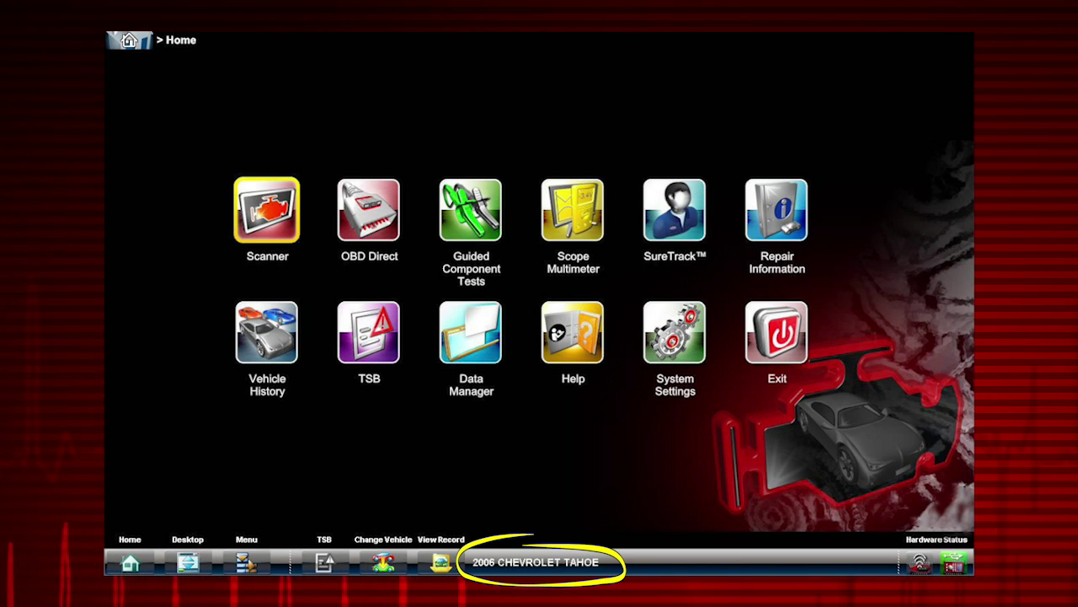
pyautogui.click(266, 210)
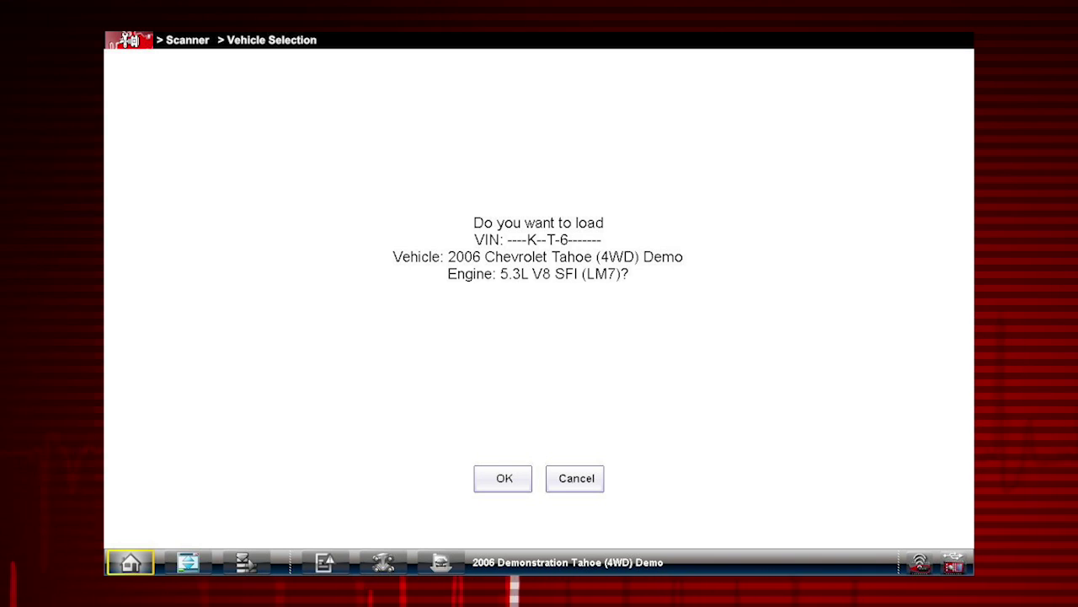
pyautogui.click(503, 478)
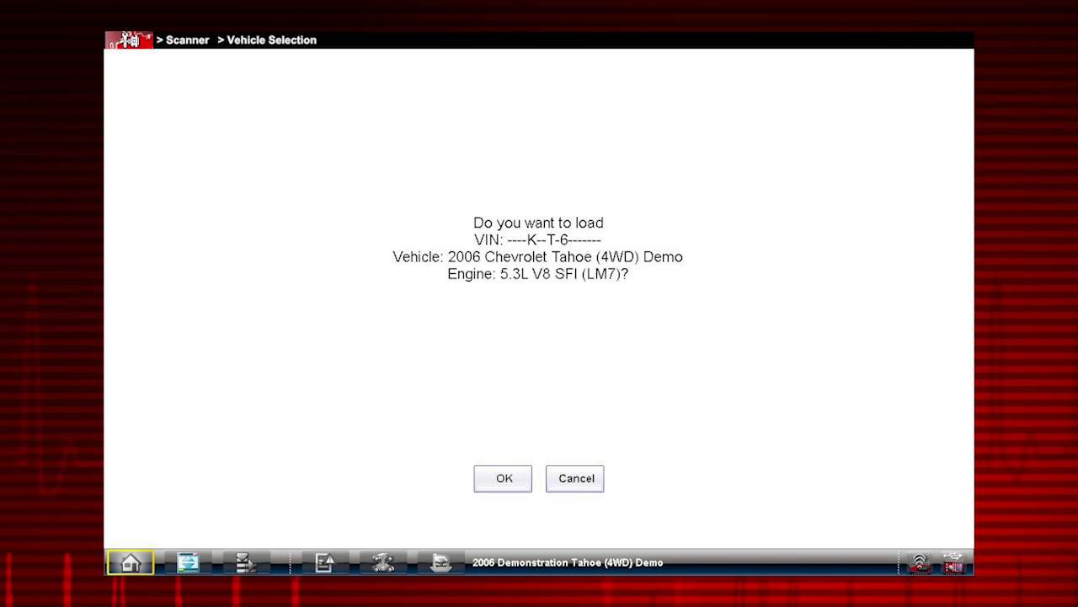
pyautogui.click(131, 562)
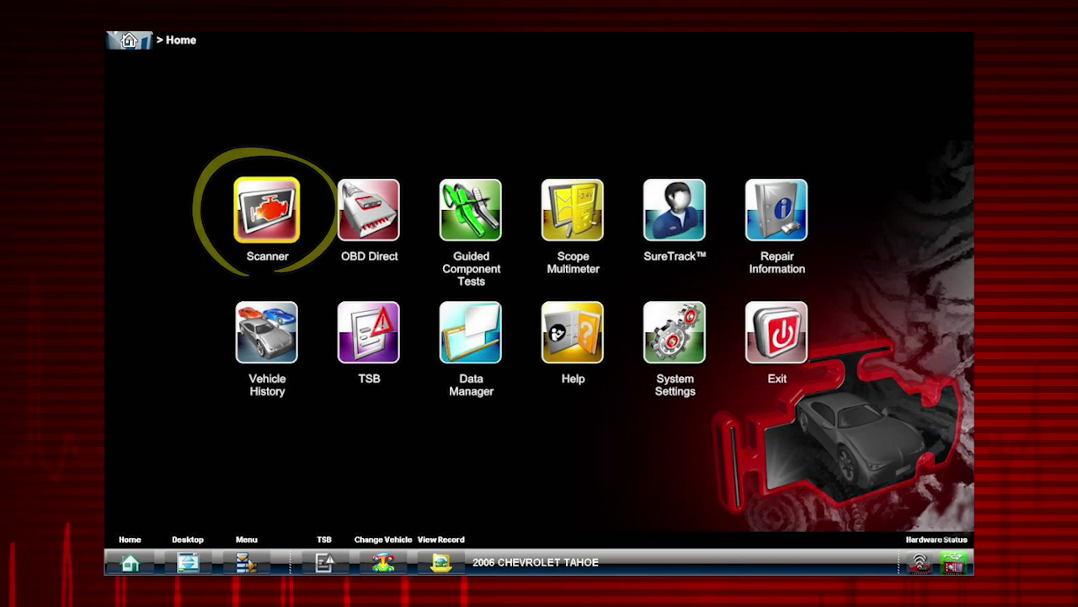
# Step: Pick the 2006 Chevrolet Tahoe North American Demo from the demonstration vehicles and confirm loading it
pyautogui.click(383, 562)
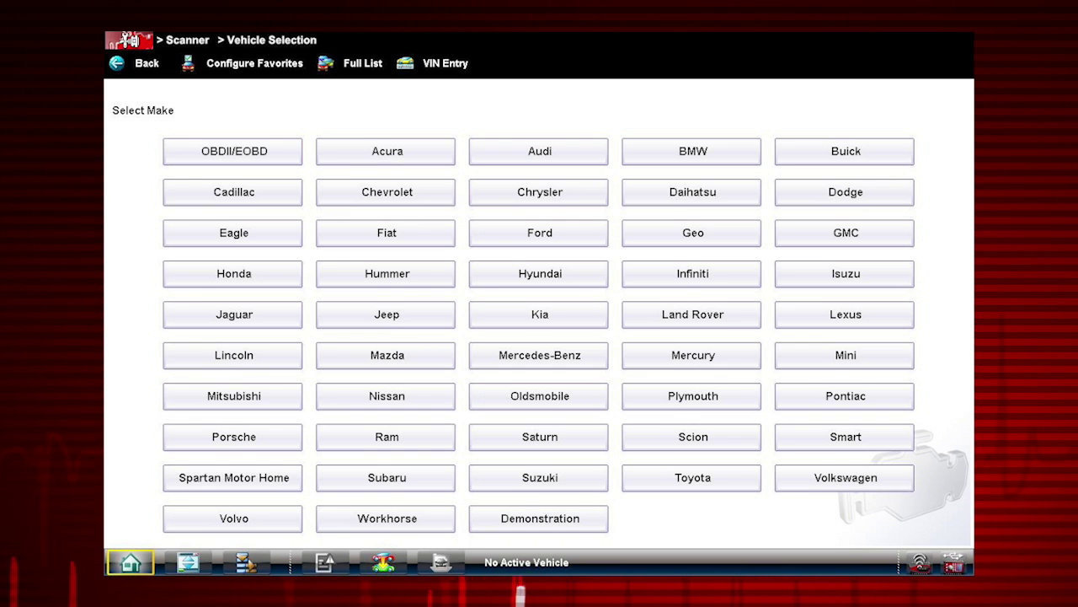
pyautogui.click(481, 513)
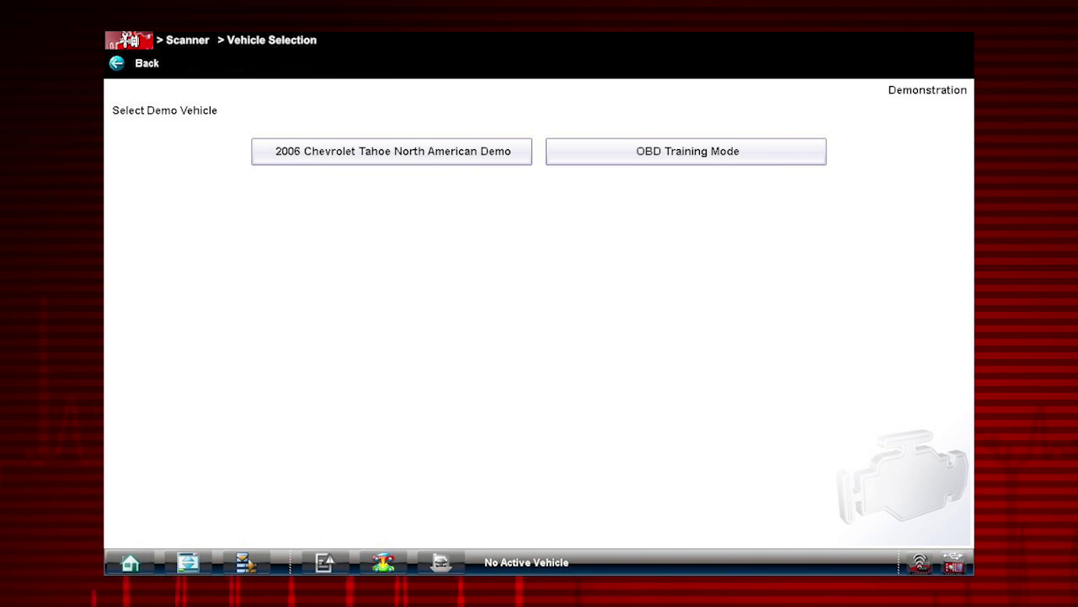
pyautogui.click(261, 150)
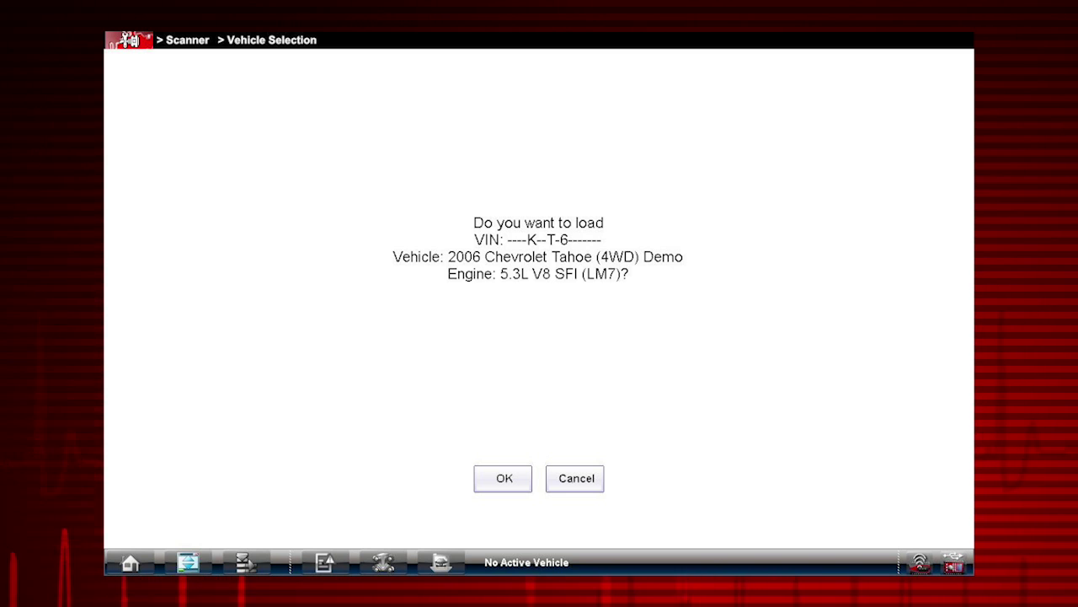
pyautogui.click(489, 479)
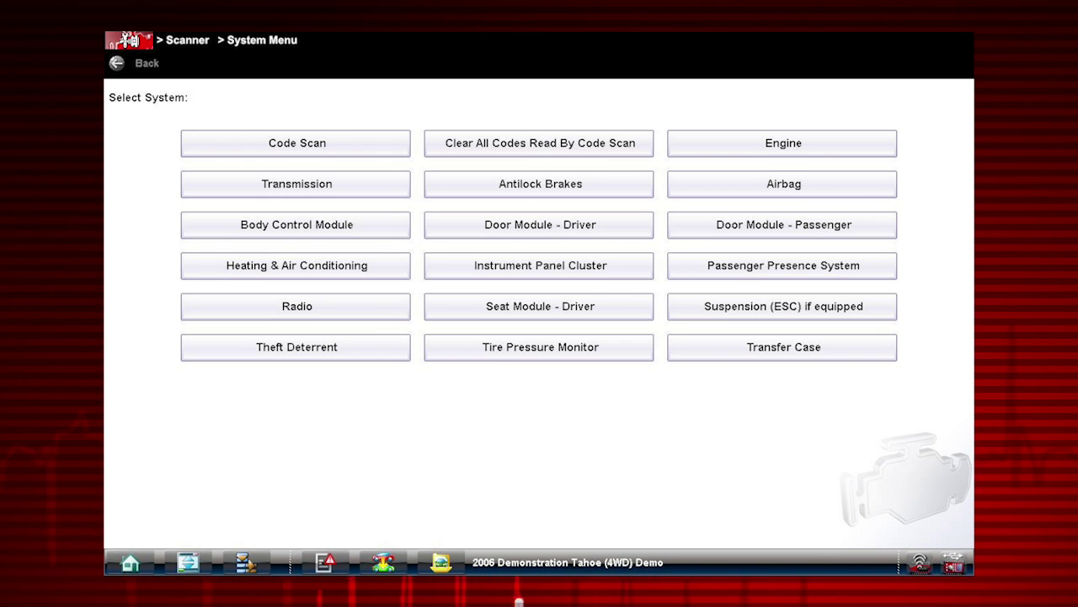
# Step: Open Engine in the System menu, then its Codes Menu
pyautogui.click(693, 144)
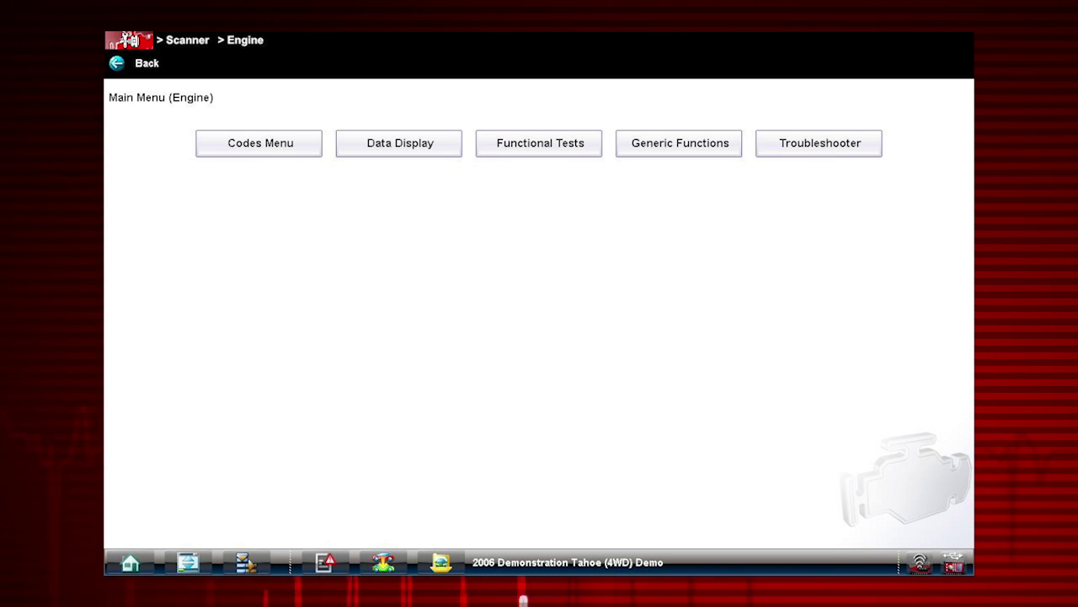
pyautogui.click(229, 141)
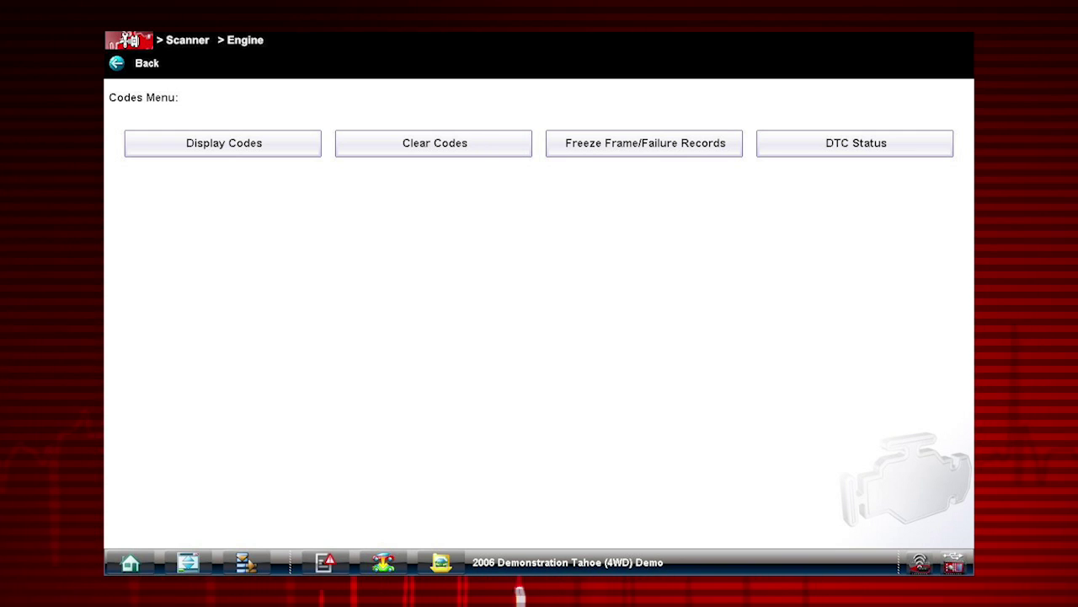
# Step: Display all powertrain codes for the engine, showing P0455 EVAP System Leak (Large)
pyautogui.click(284, 142)
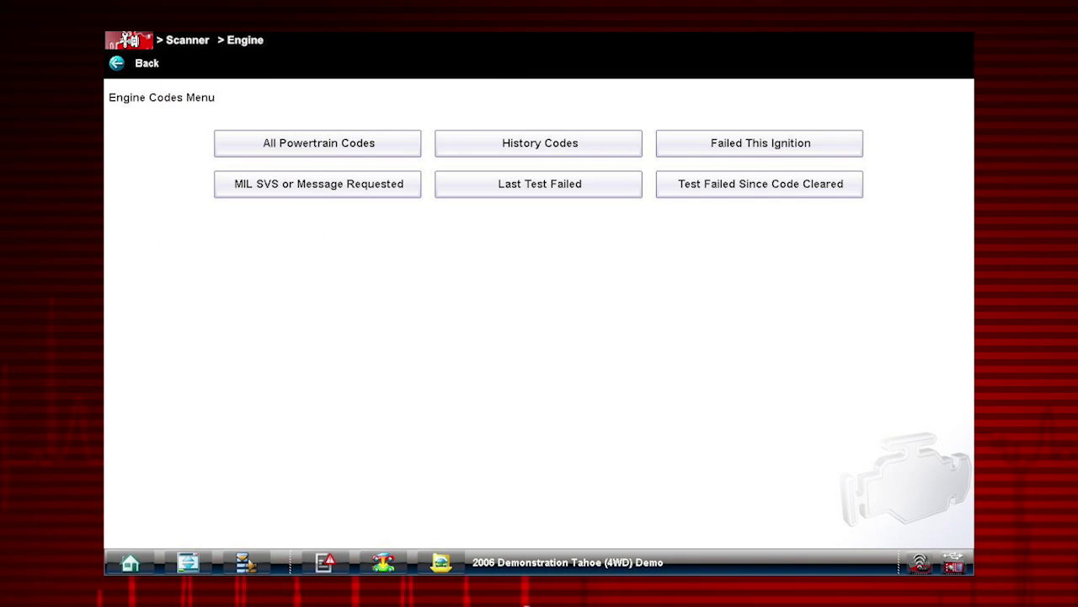
pyautogui.click(236, 144)
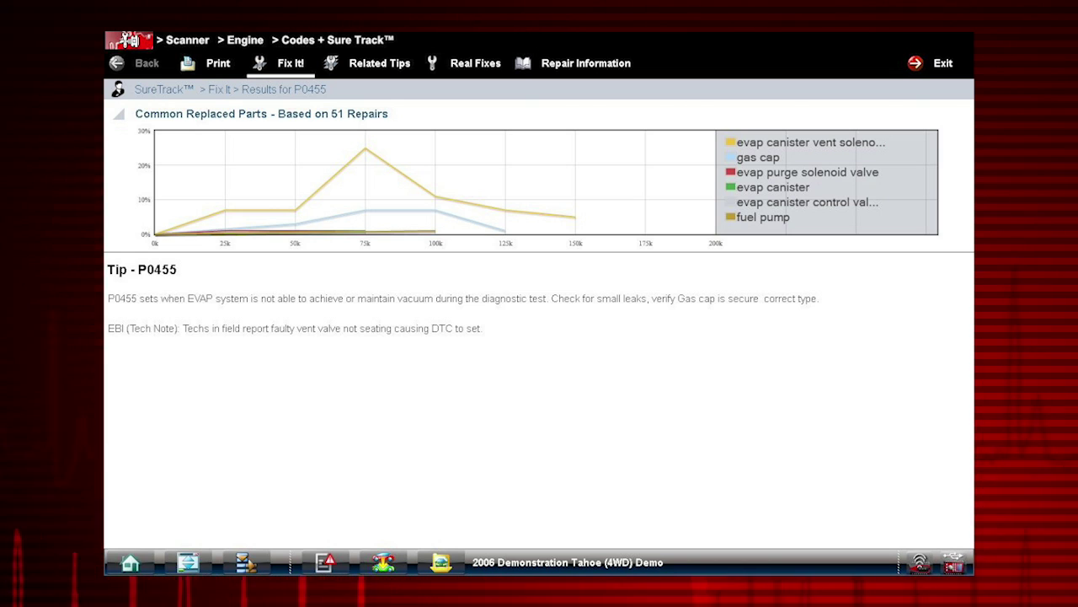
# Step: Switch from the P0455 Fix It results to the SureTrack Related Tips
pyautogui.click(371, 64)
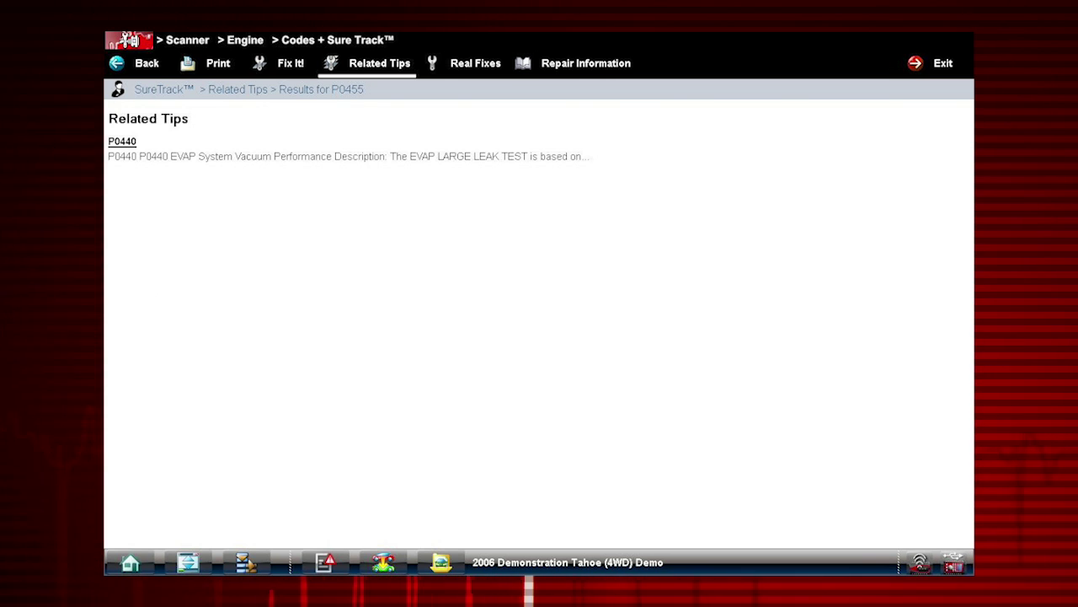
# Step: Show the Real Fixes reported for P0455, led by canister vent solenoid replacements
pyautogui.click(447, 64)
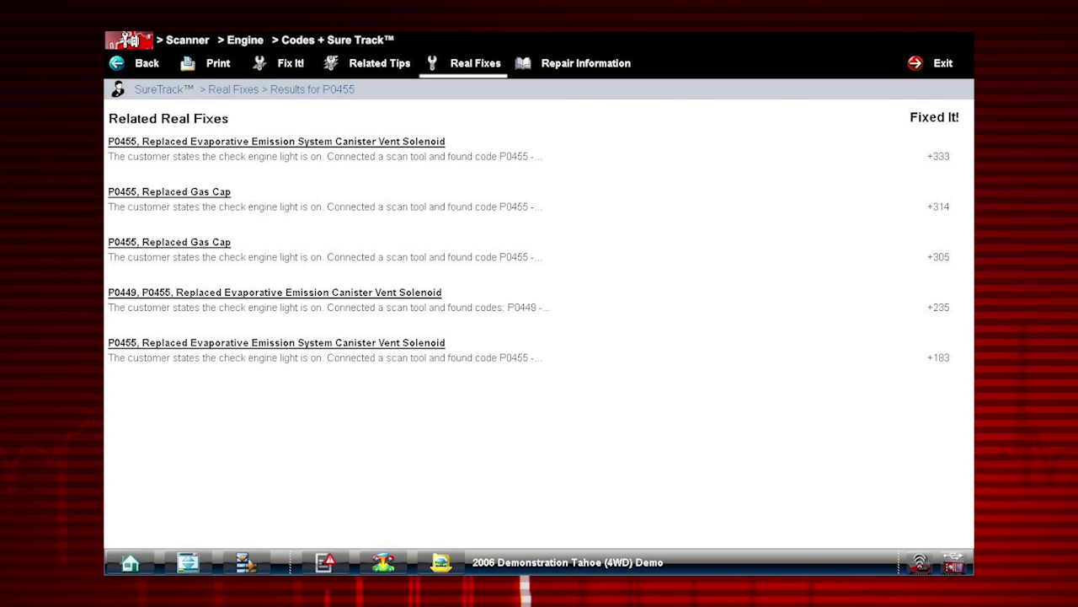
# Step: Request Repair Information for p0455 from the SureTrack toolbar
pyautogui.click(522, 64)
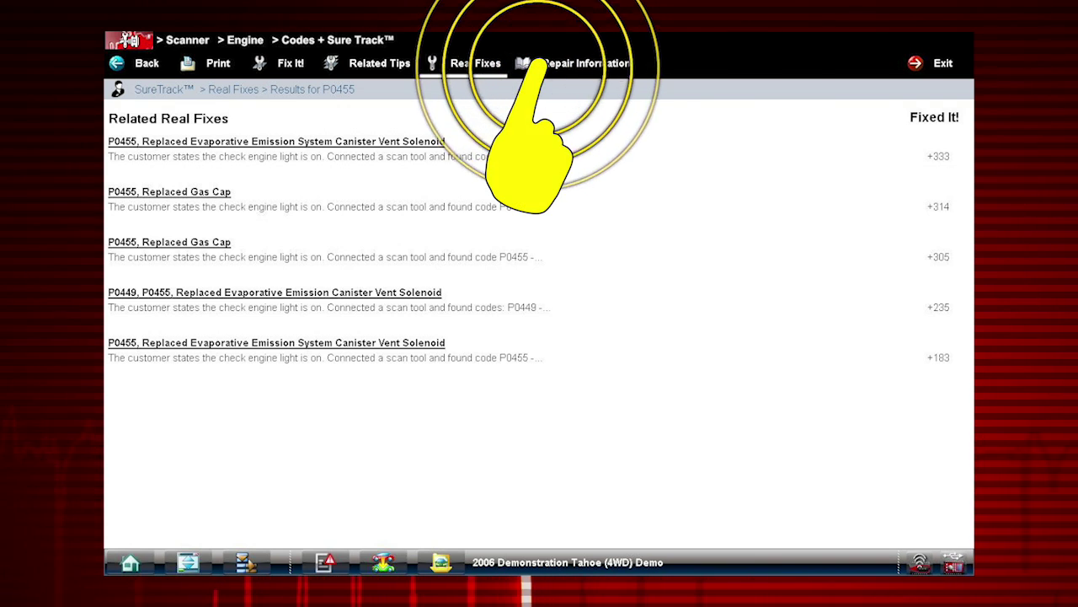